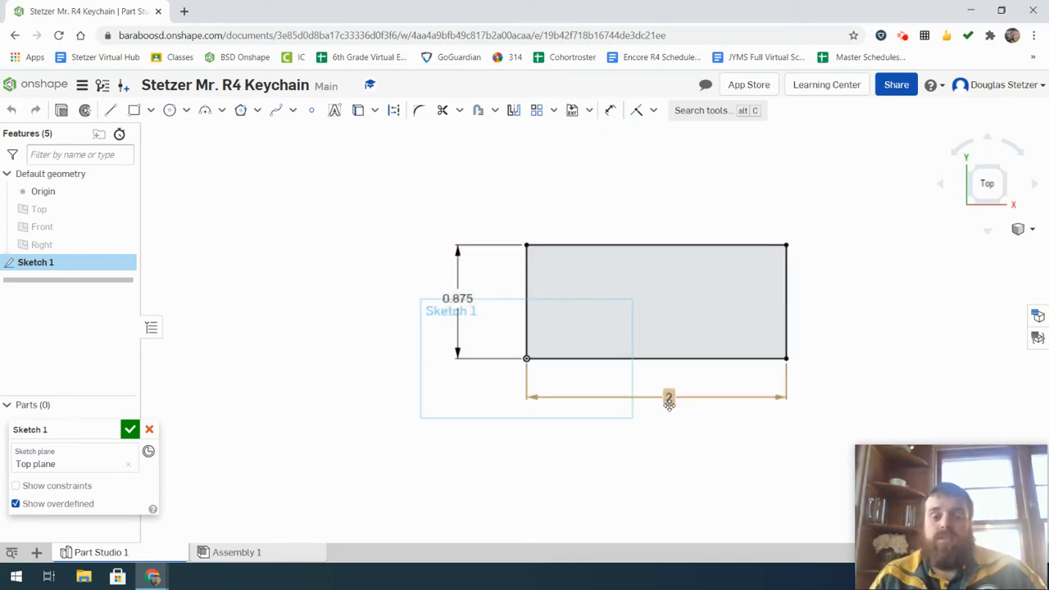
Keep the rectangle's width dimension at 2 in and finish the sketch.
double_click(667, 400)
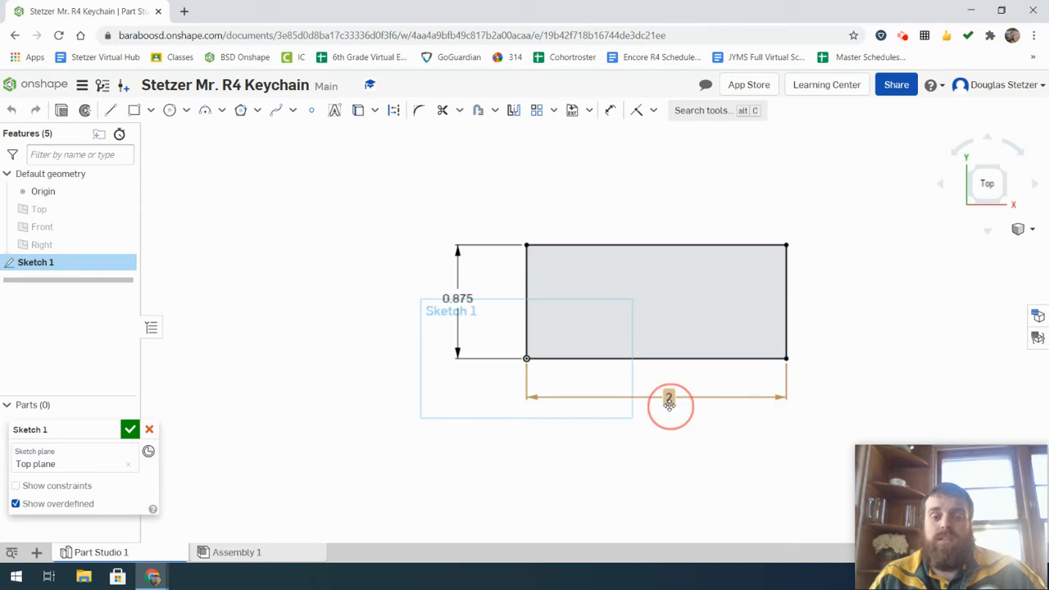
click(691, 467)
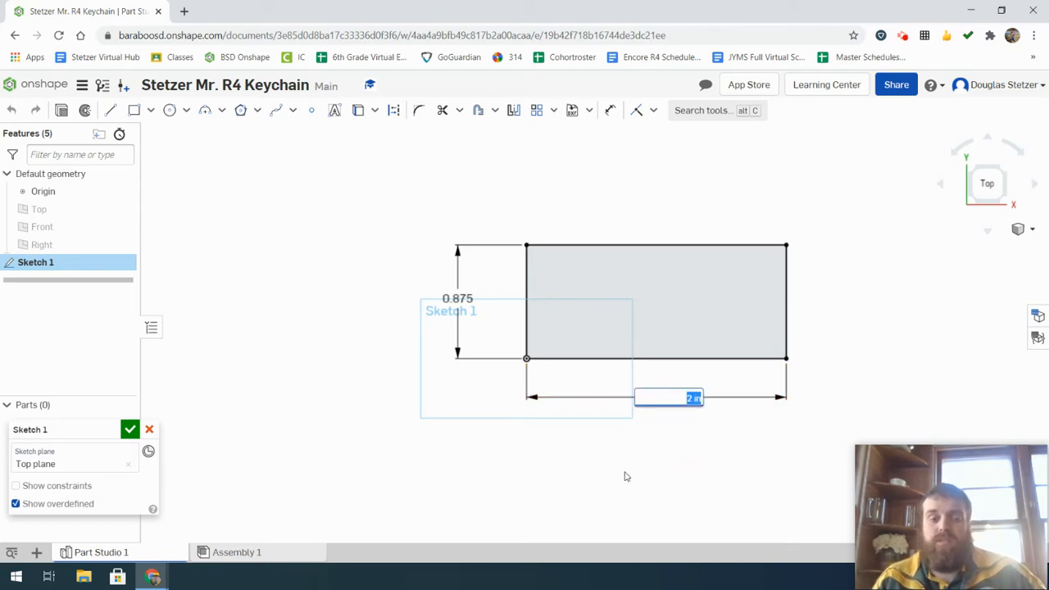
key(Return)
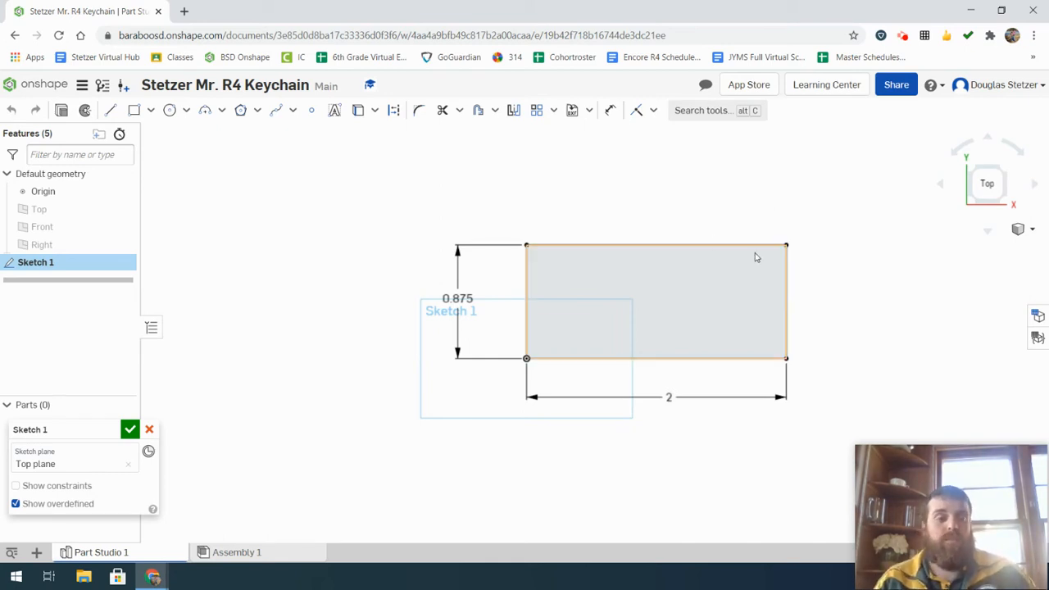
click(128, 432)
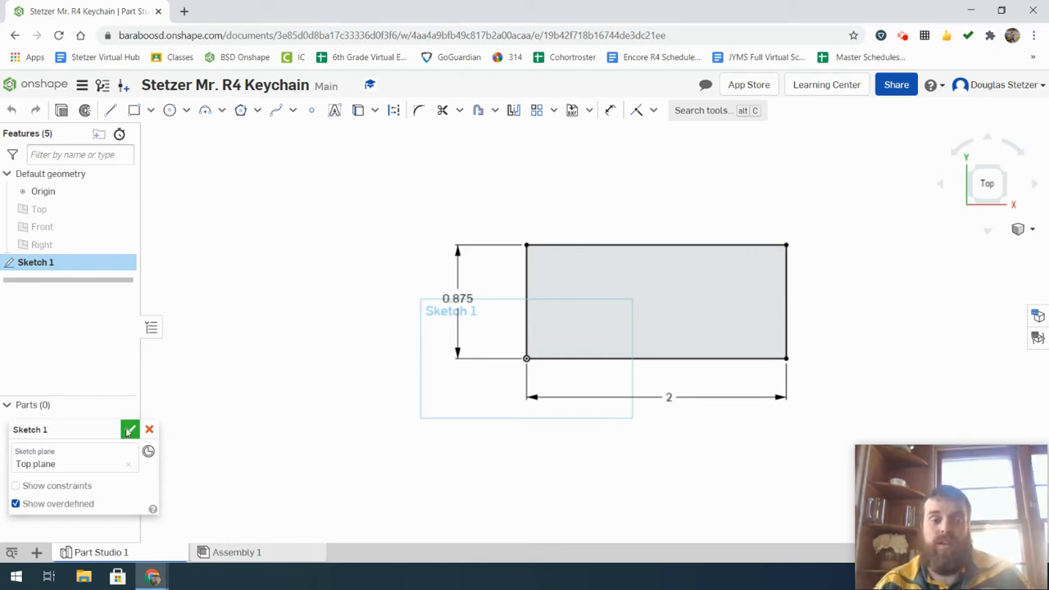
click(129, 431)
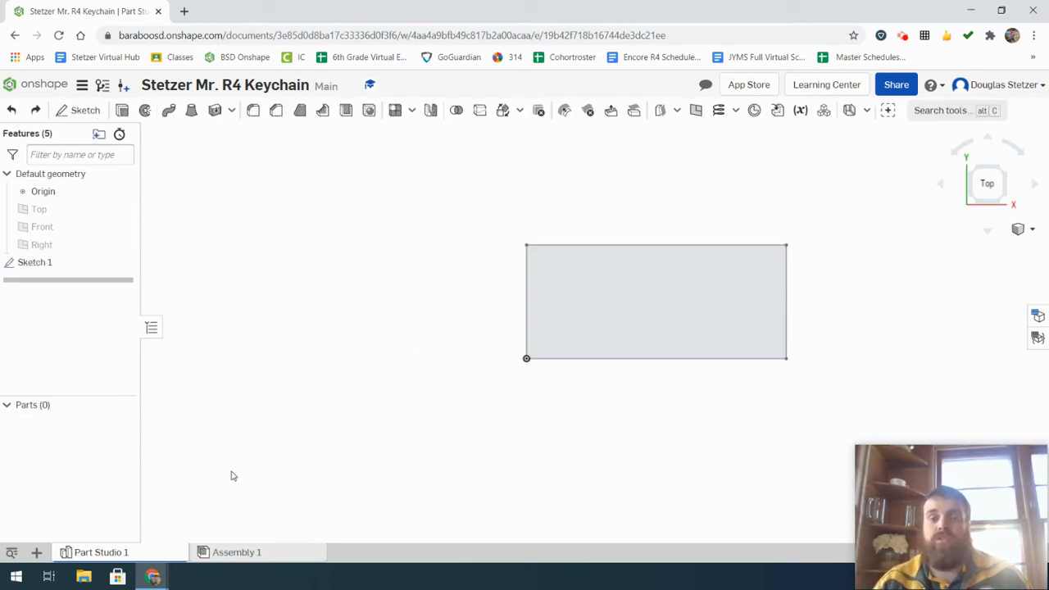
View the rectangle from the corner between the top, front and right sides, and examine it closer and farther away.
click(1020, 231)
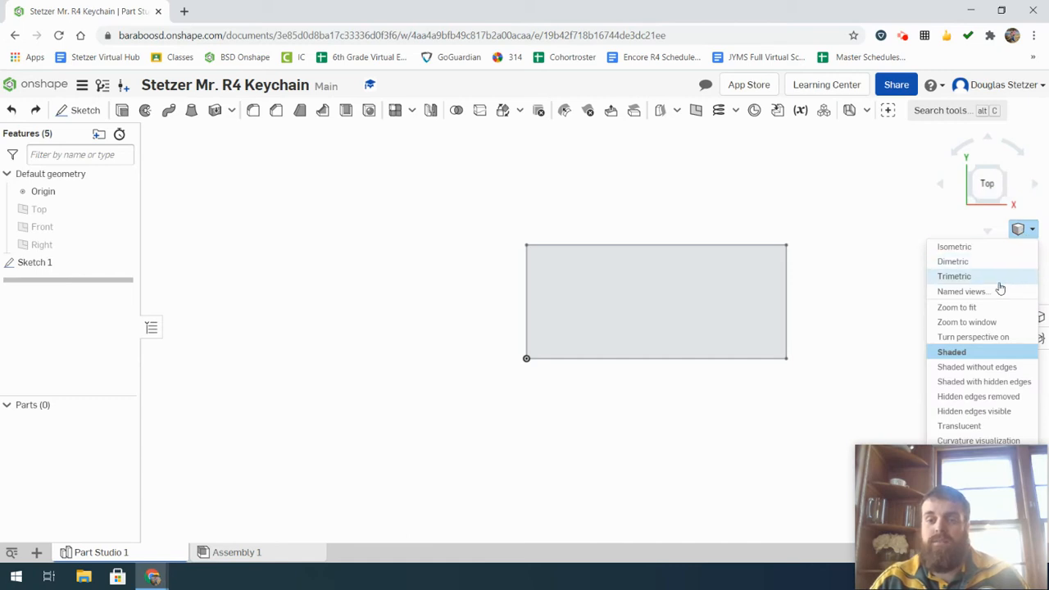
click(907, 207)
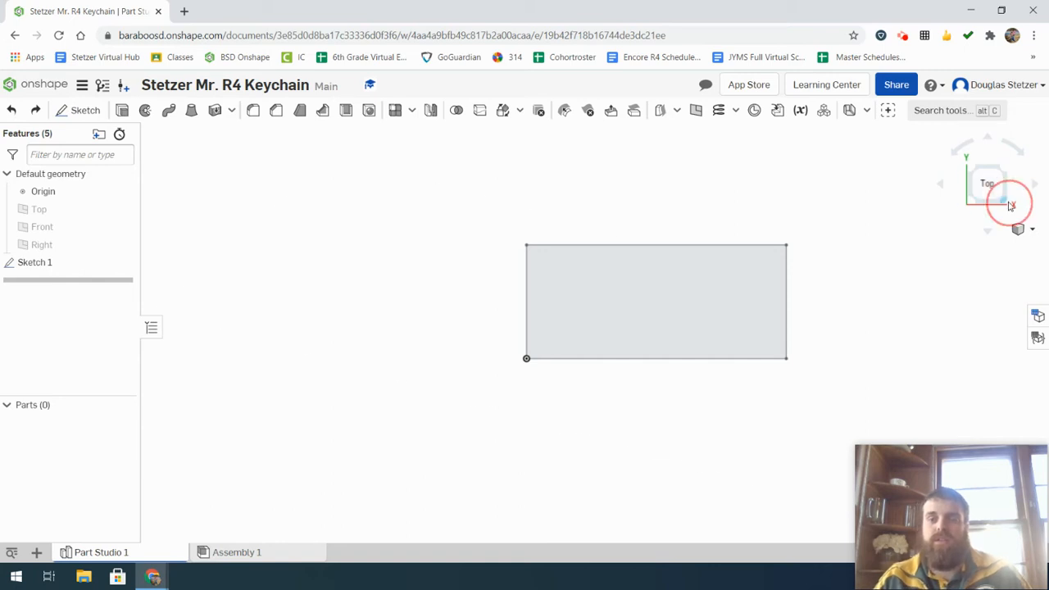
click(1012, 207)
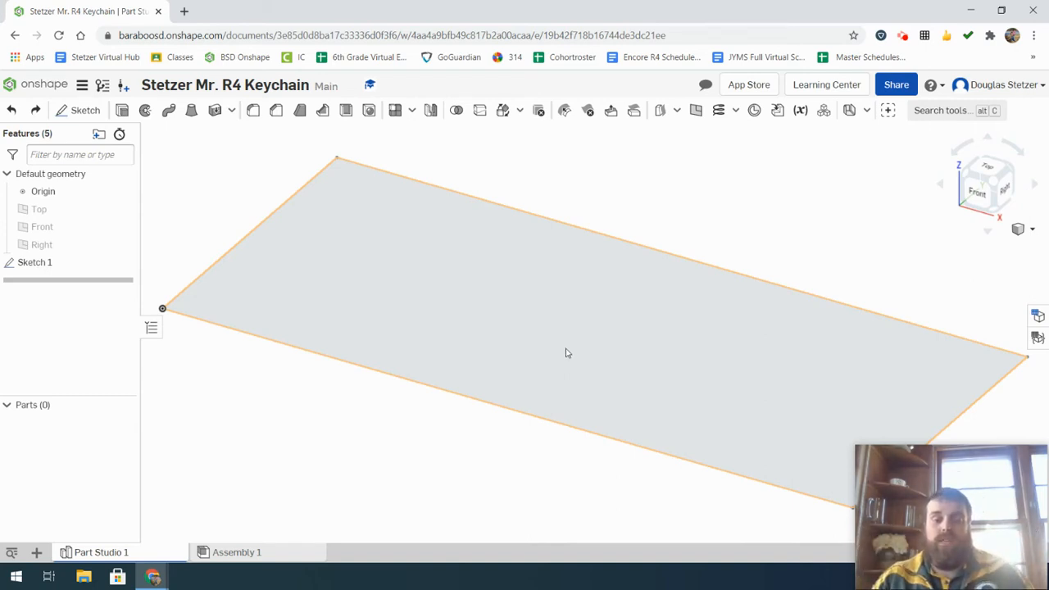
scroll(571, 380, down, 1)
scroll(571, 380, down, 2)
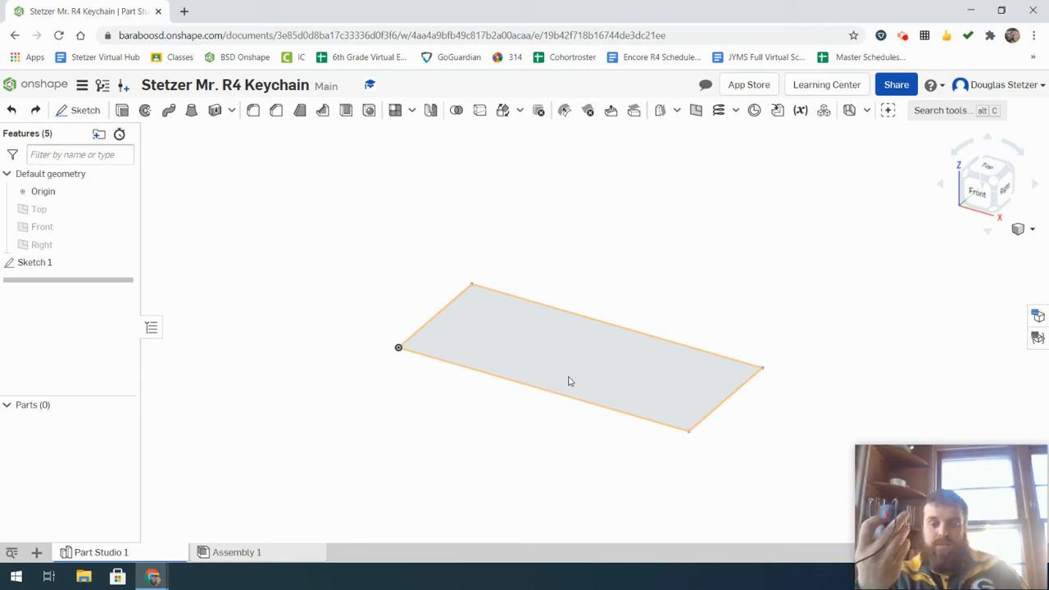
scroll(570, 381, up, 2)
scroll(570, 380, up, 3)
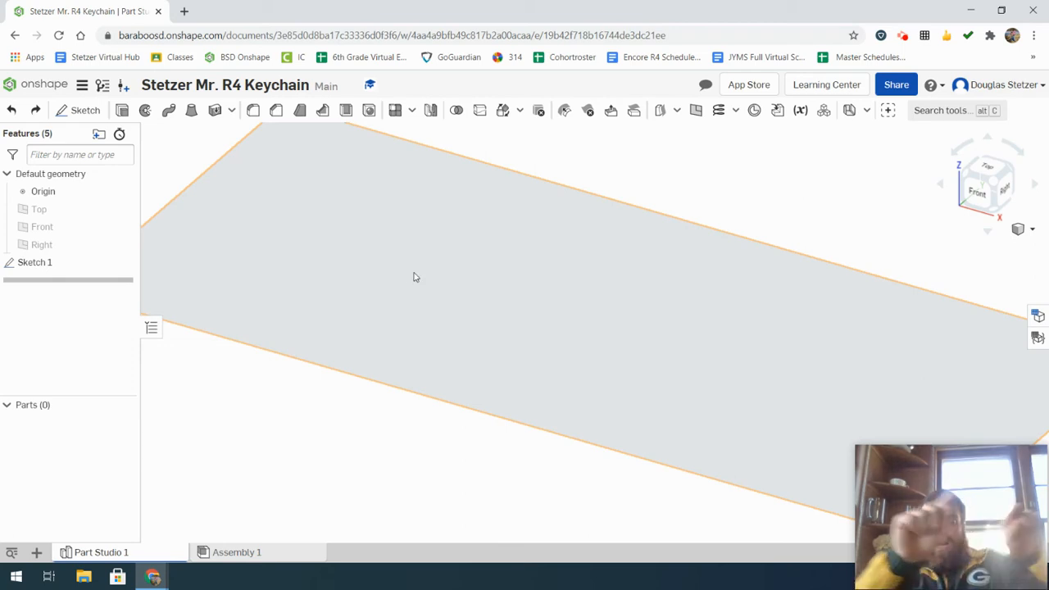
scroll(415, 278, up, 3)
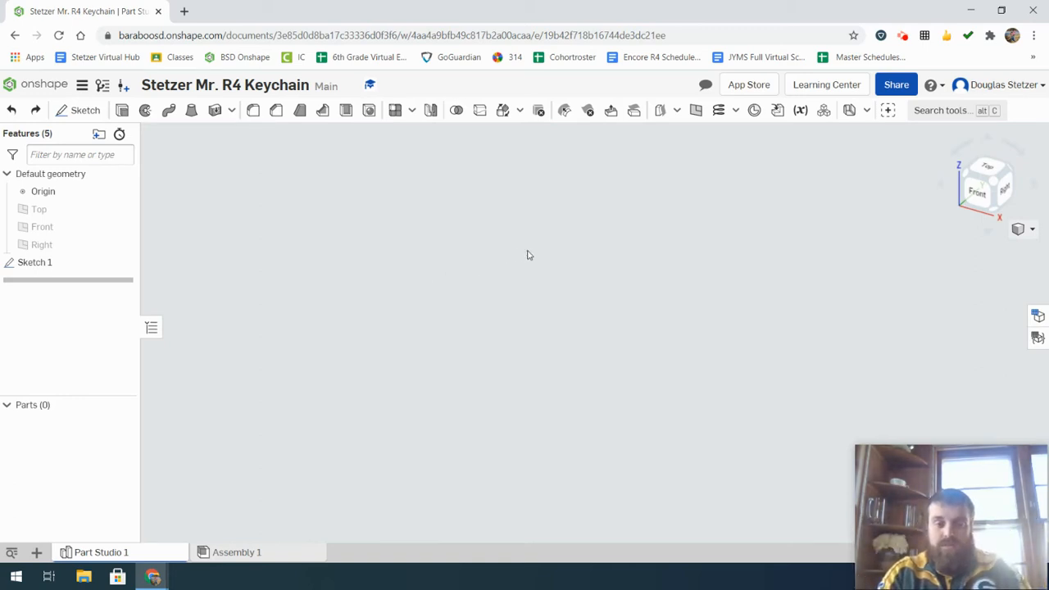
scroll(552, 255, down, 1)
scroll(553, 255, down, 4)
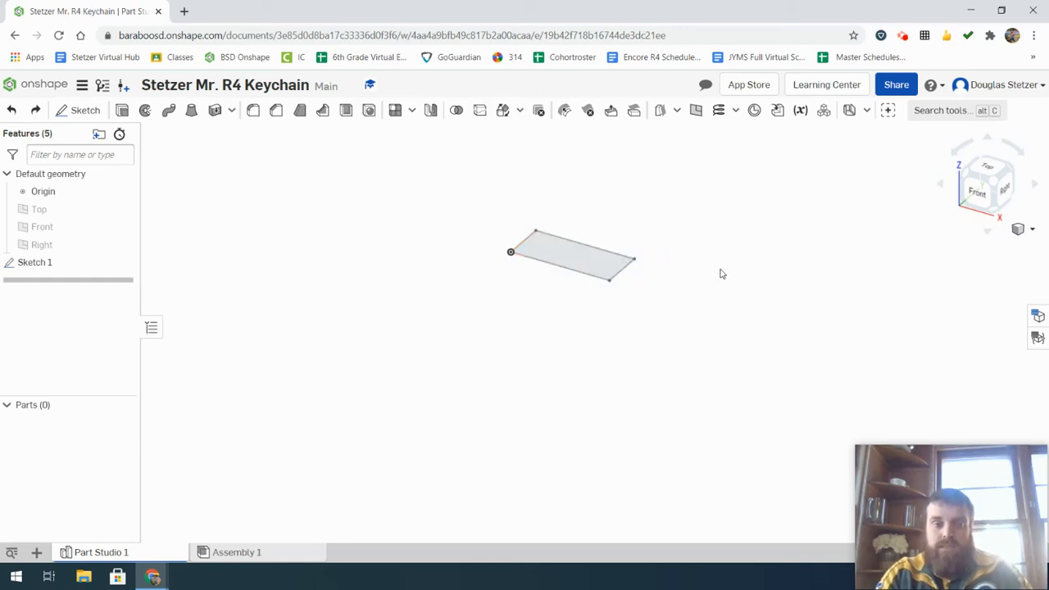
scroll(721, 273, up, 3)
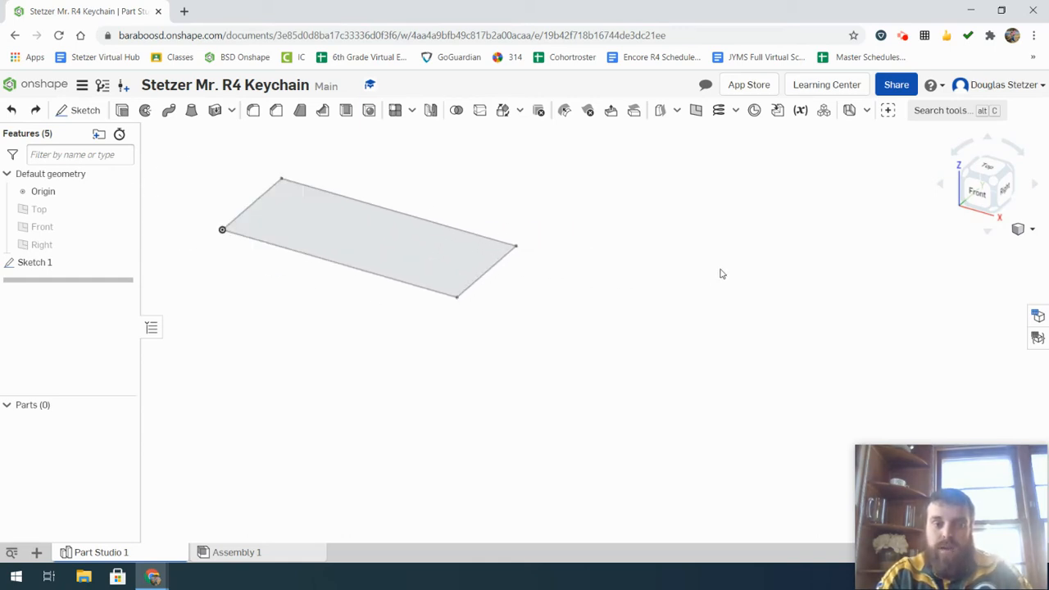
scroll(721, 273, down, 4)
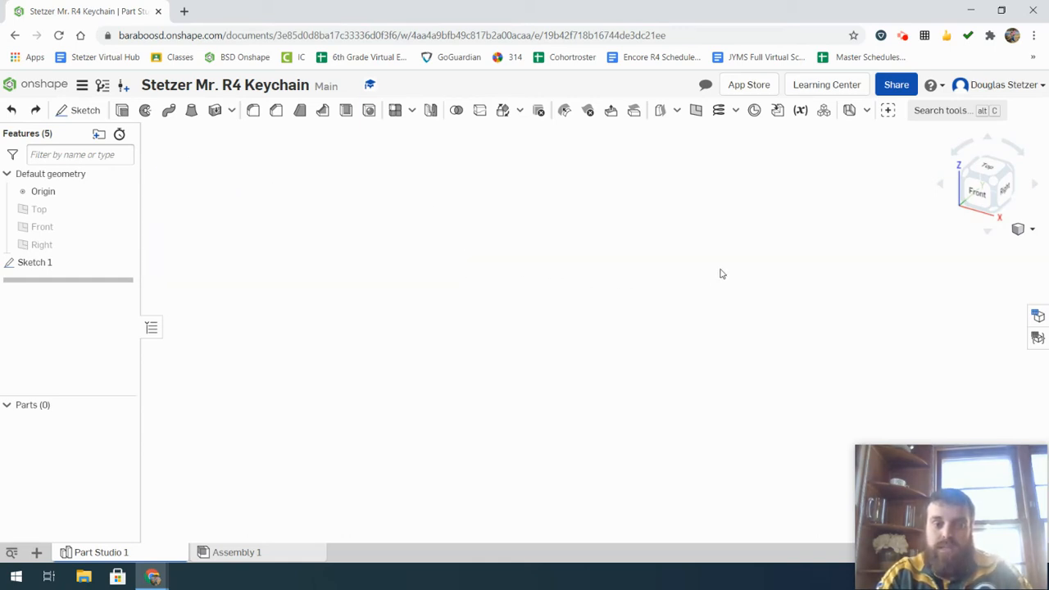
click(993, 182)
scroll(810, 293, up, 5)
scroll(592, 262, down, 3)
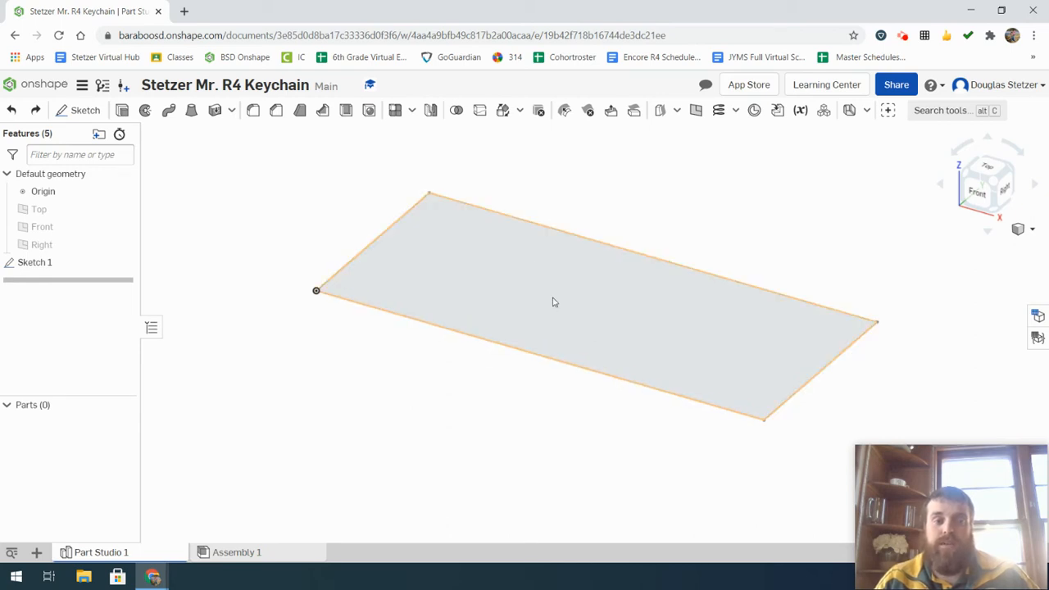
Start a solid Extrude of the rectangle's face as a new part with the Blind end type, and open its depth for editing.
click(59, 263)
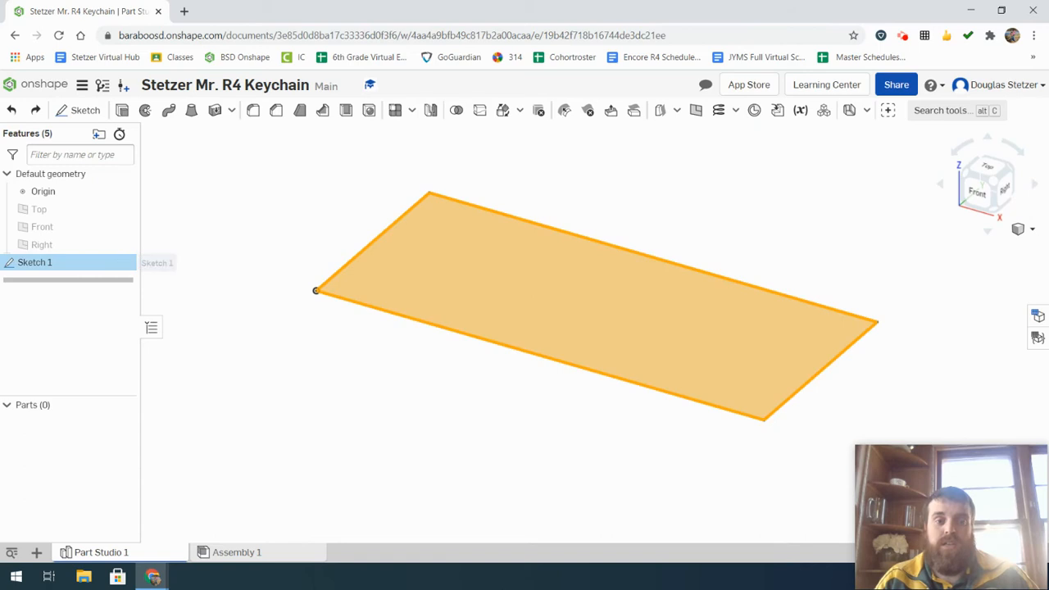
click(552, 443)
click(549, 319)
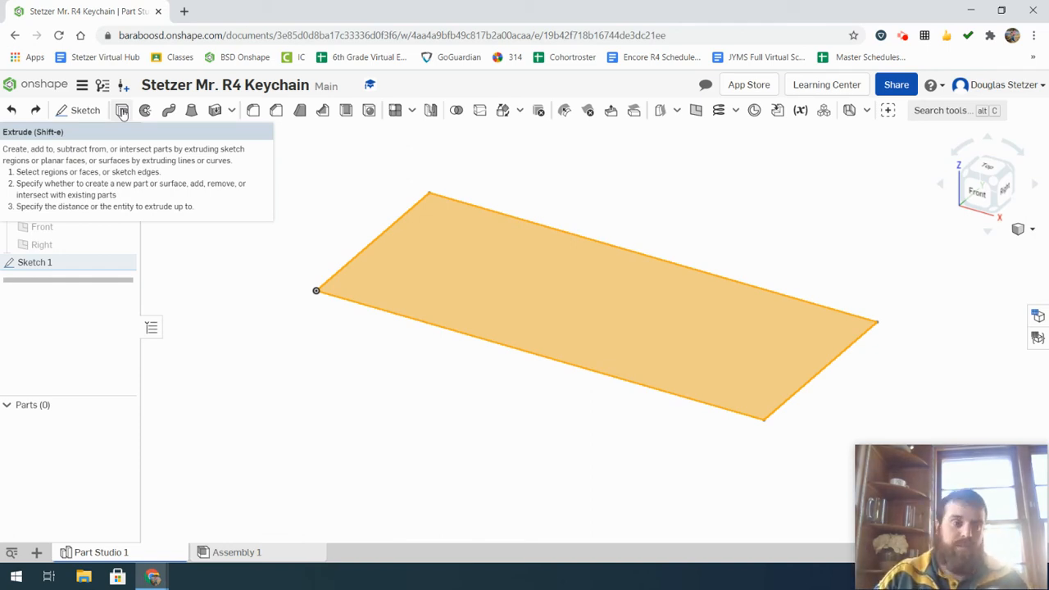
click(121, 112)
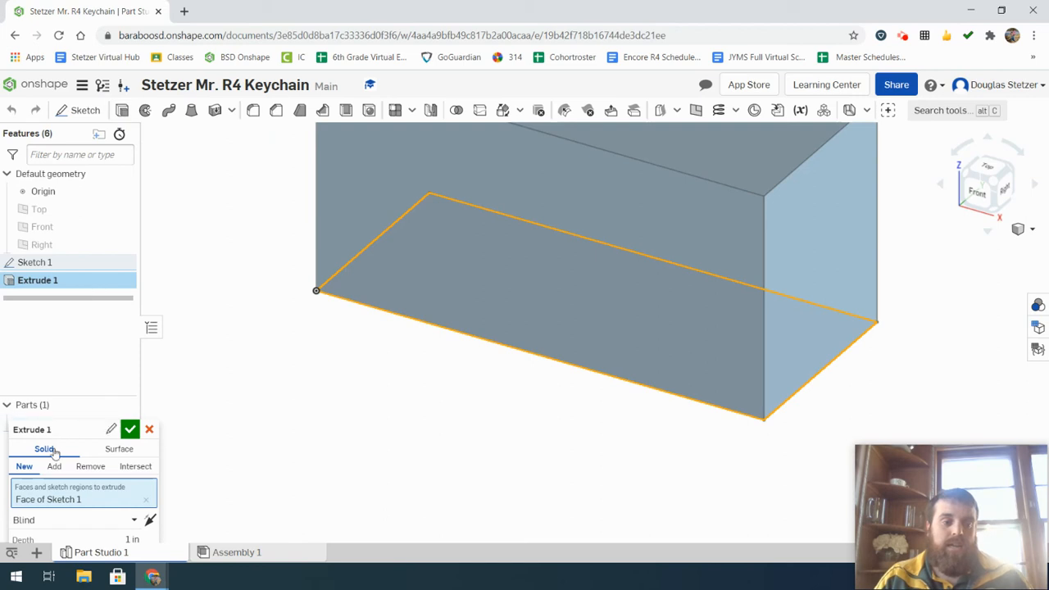
drag(58, 430, 223, 210)
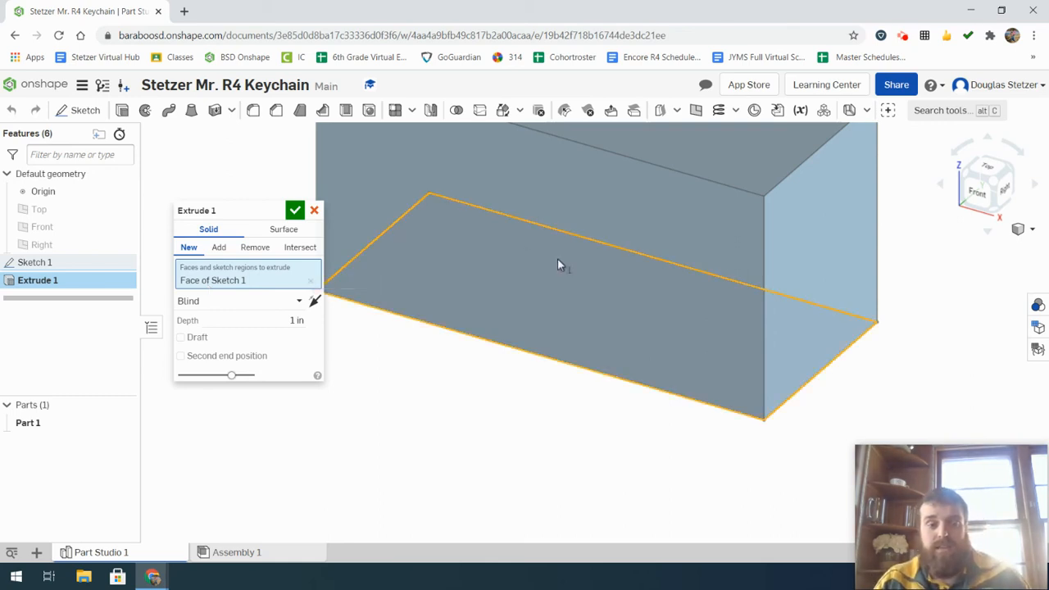
click(313, 281)
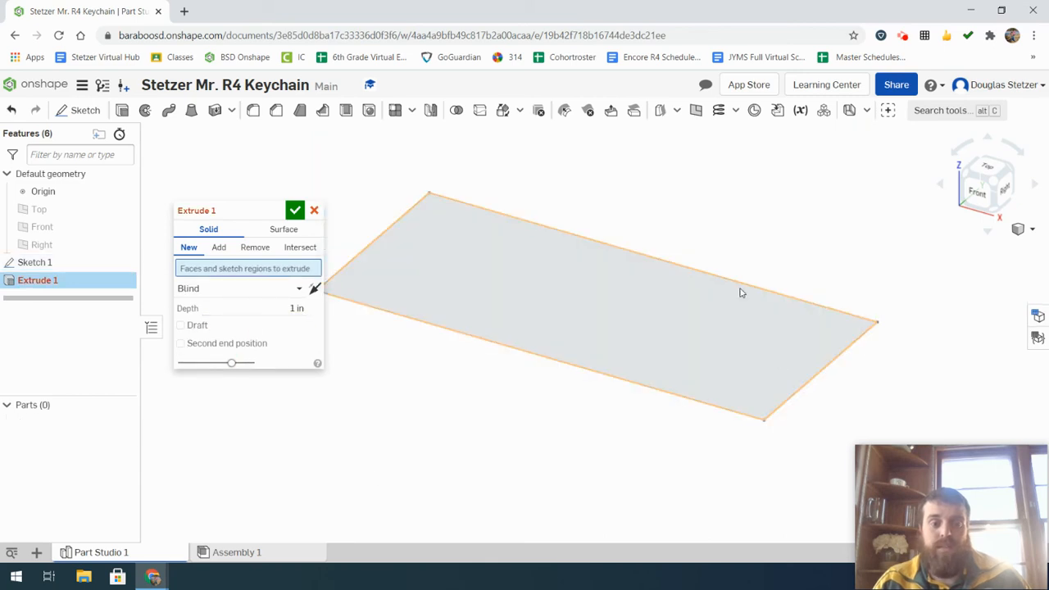
click(672, 321)
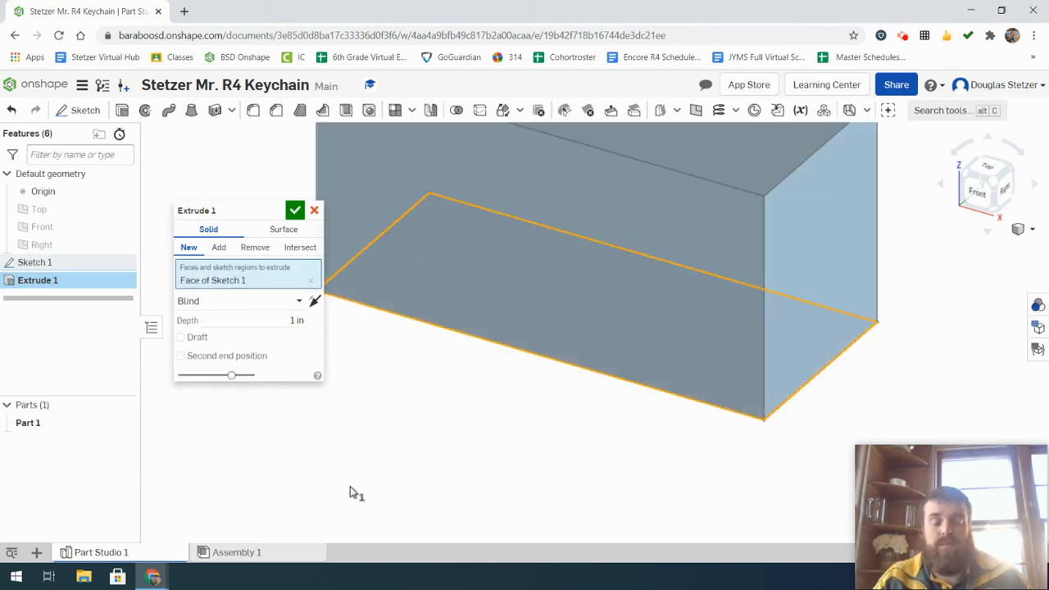
click(237, 304)
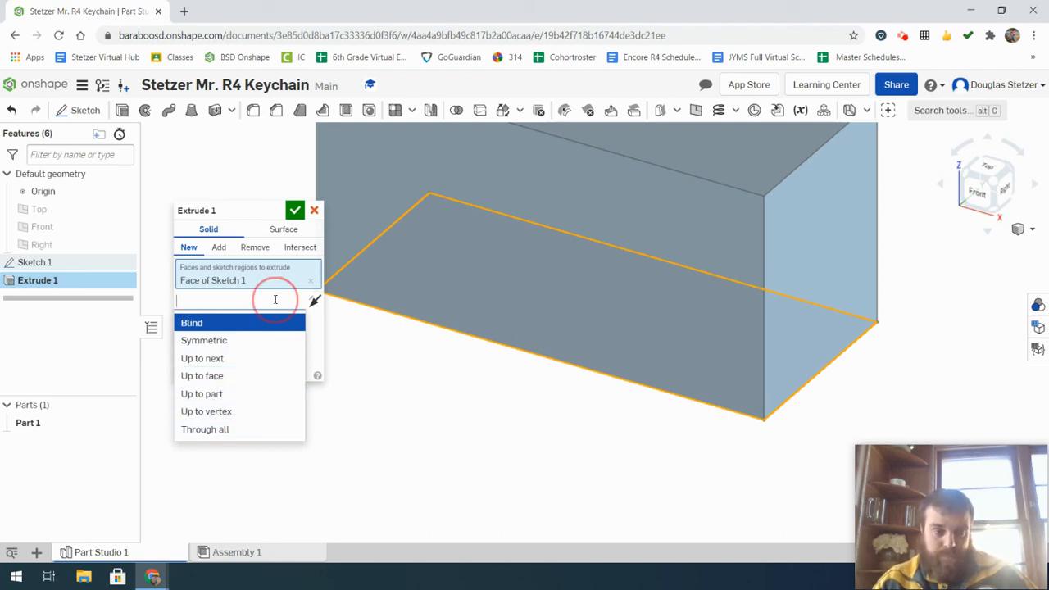
click(270, 322)
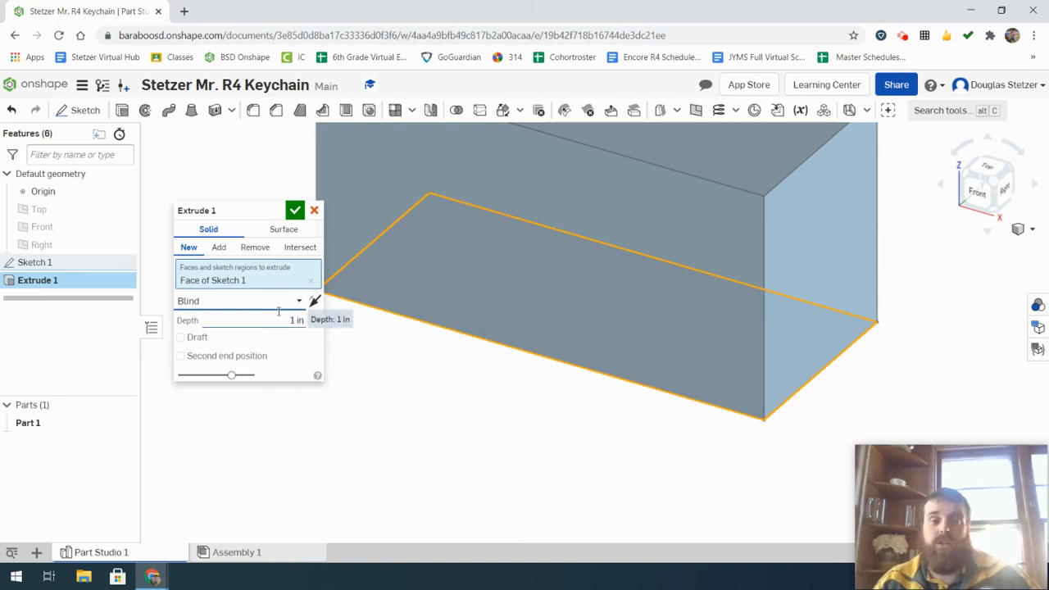
click(285, 324)
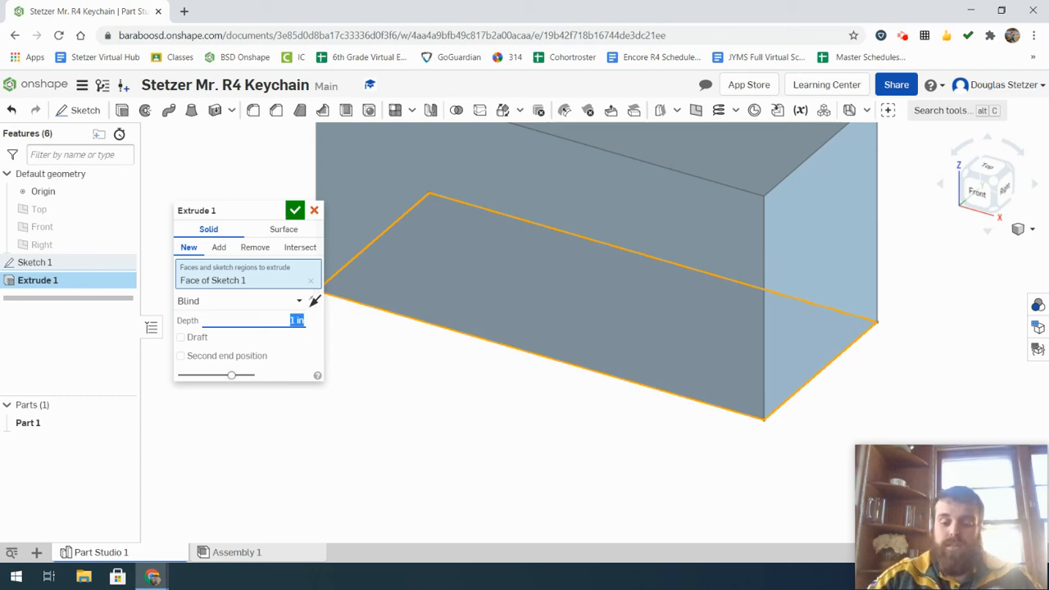
text(1/4)
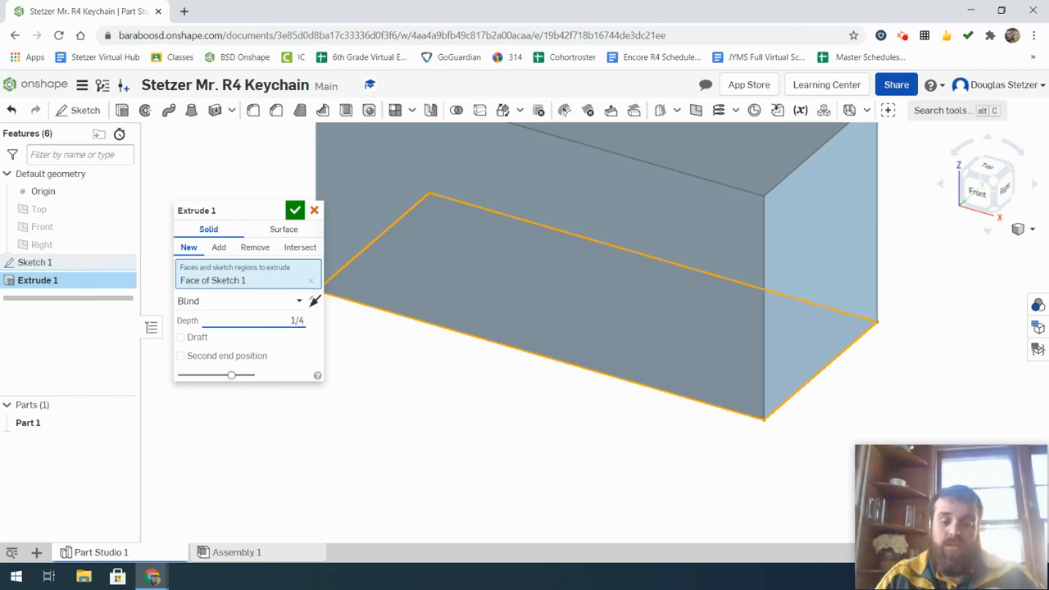
key(BackSpace)
key(BackSpace)
key(BackSpace)
text(2)
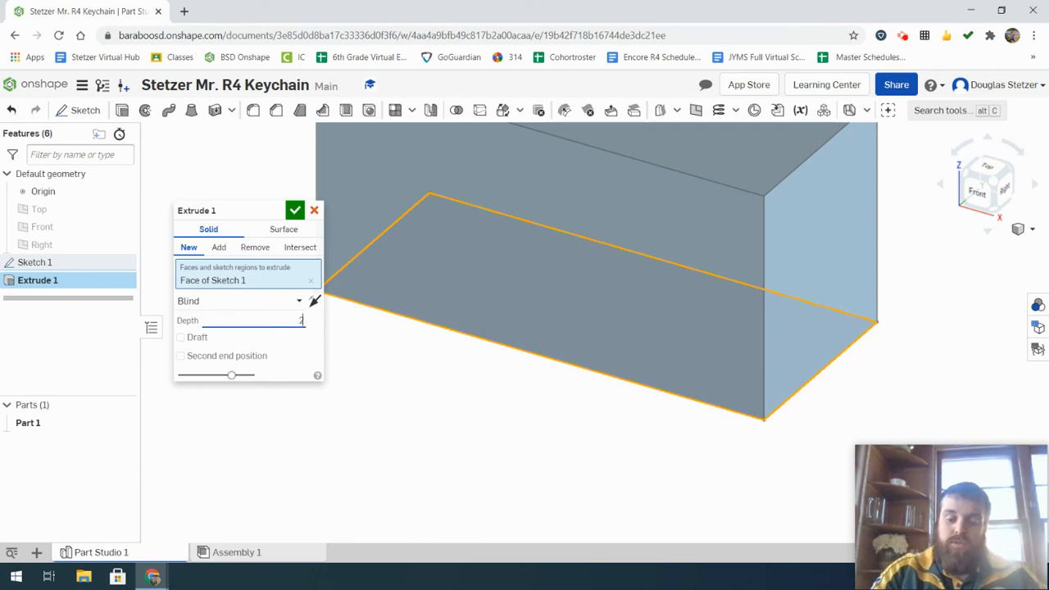
text(5)
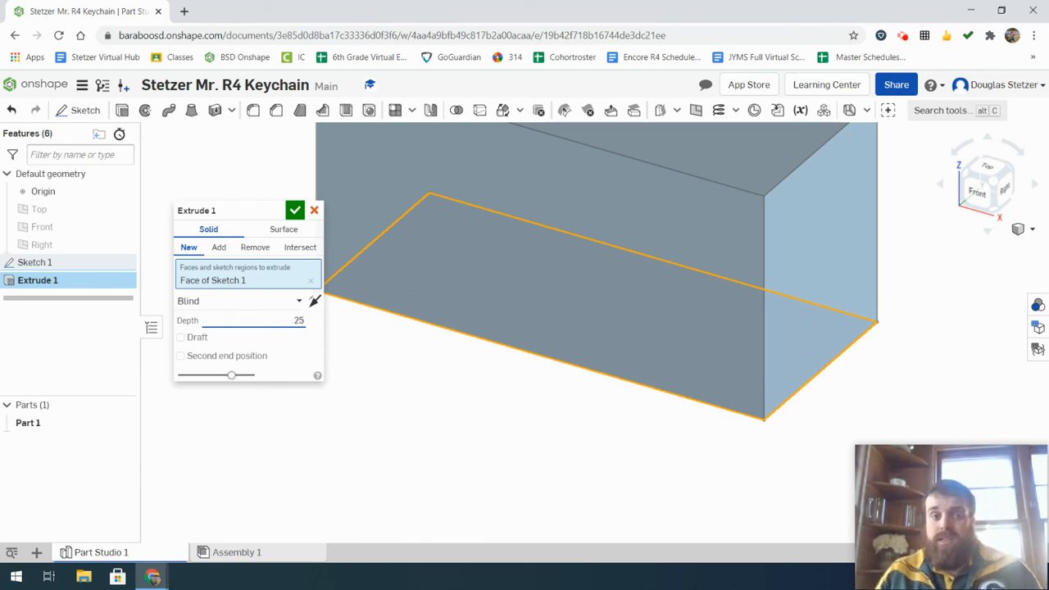
key(BackSpace)
key(BackSpace)
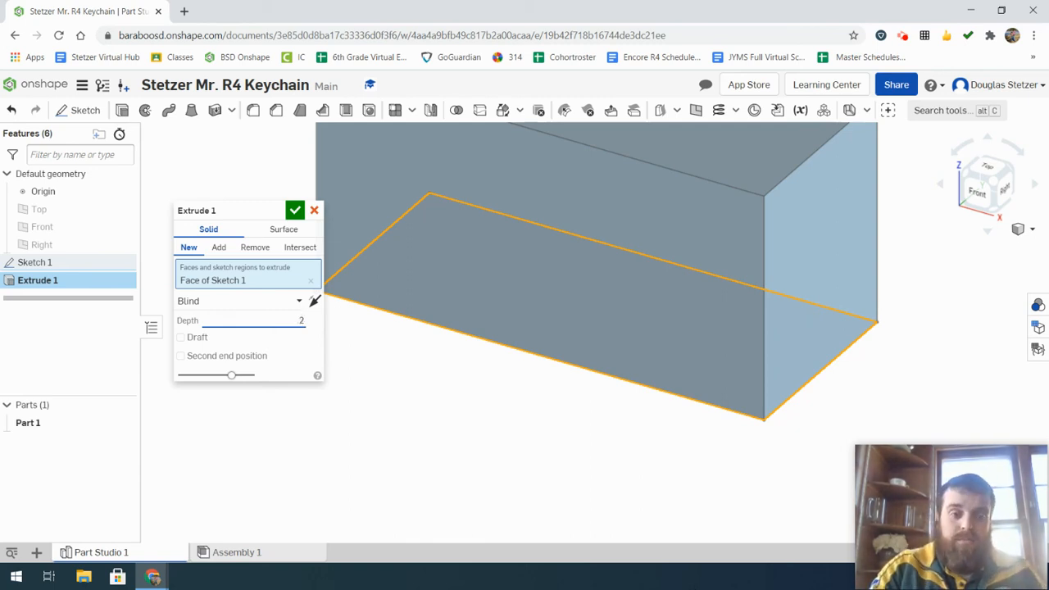
Set the extrusion depth to 1/4 in and accept the extrusion.
text(1/4)
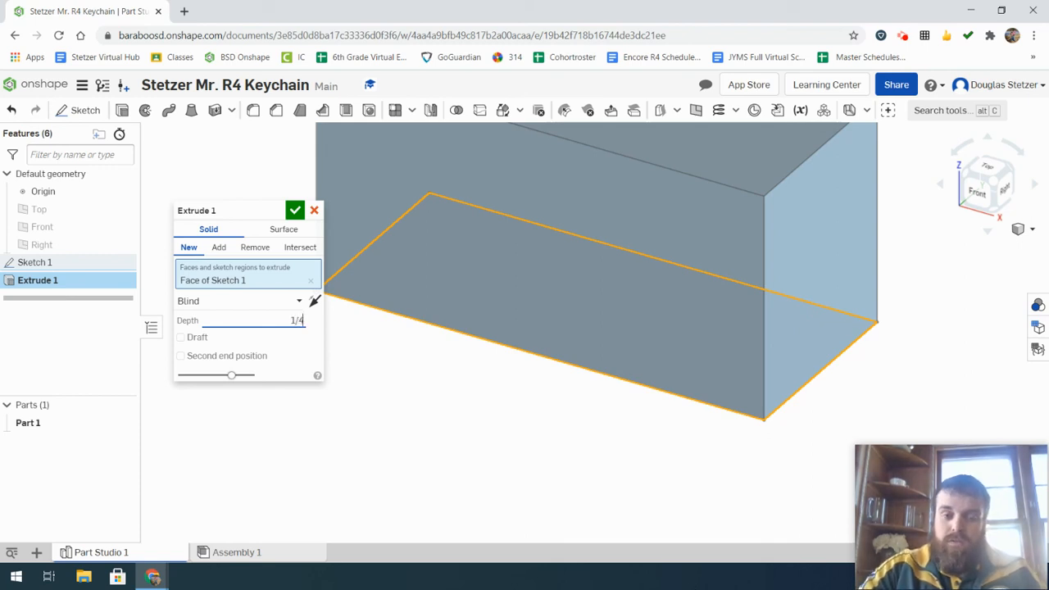
key(Return)
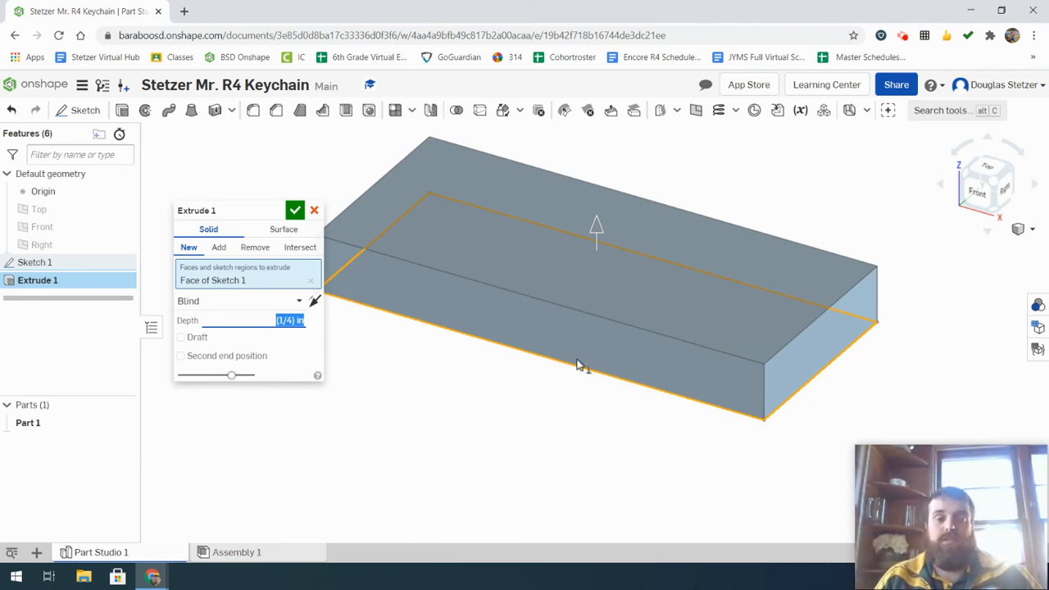
click(454, 374)
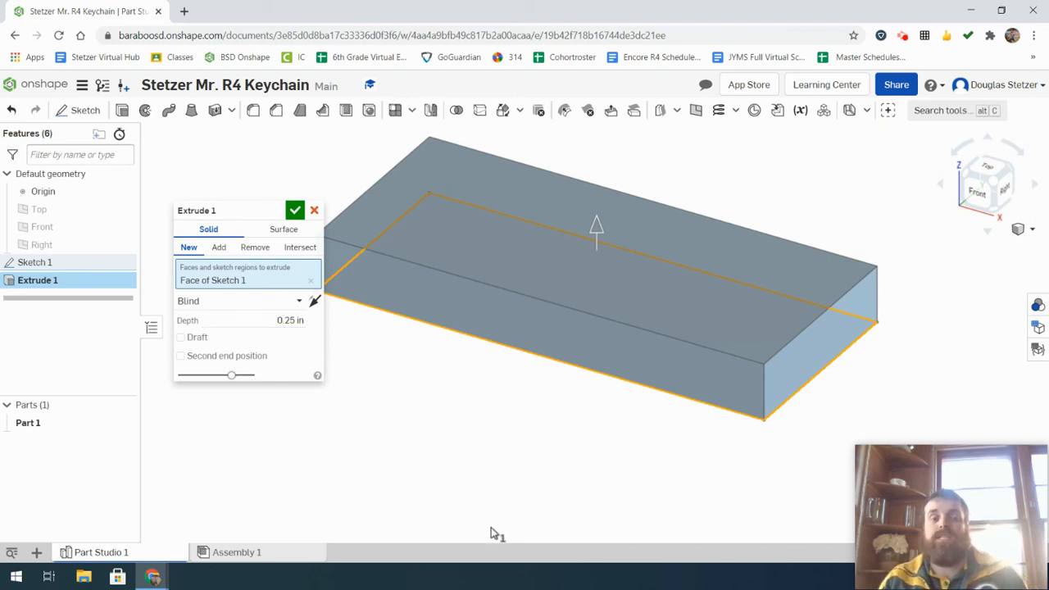
click(295, 210)
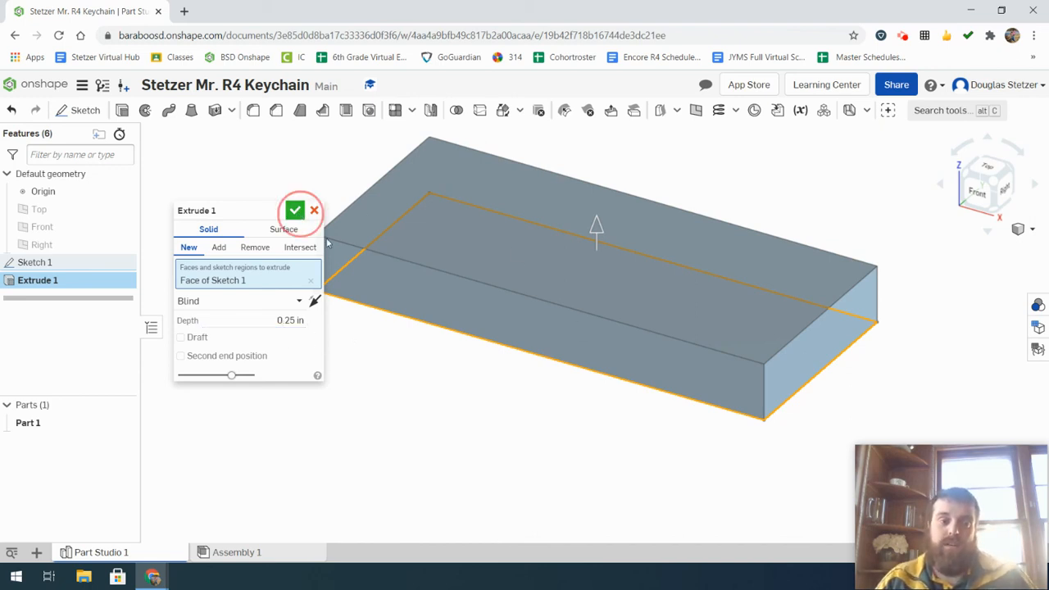